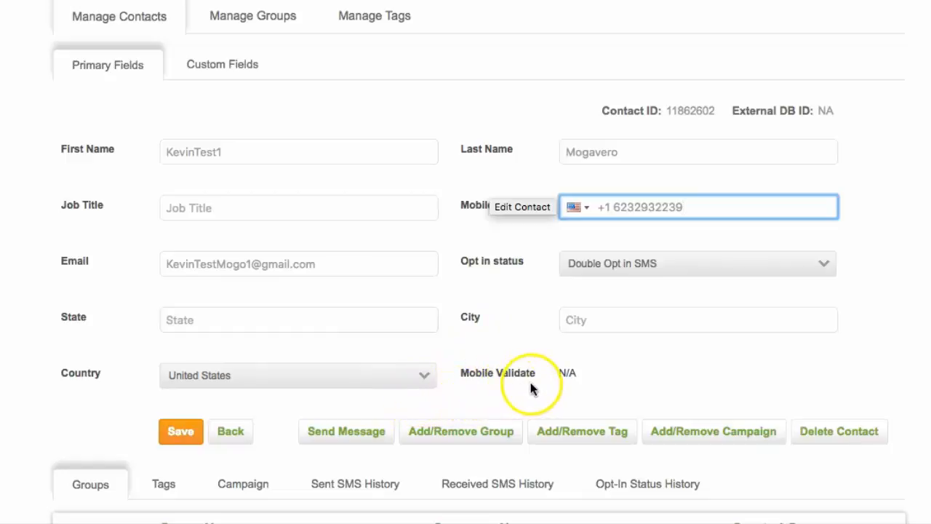
Review the contact's primary fields, history sections and custom fields, ending on the primary fields.
{"action": "scroll", "coordinate": [530, 384], "scroll_direction": "down", "scroll_amount": 2}
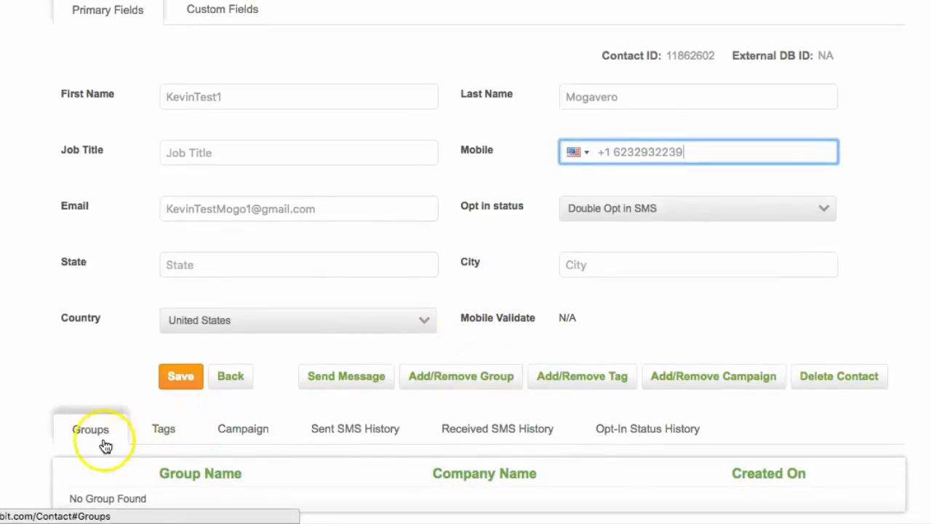
{"action": "scroll", "coordinate": [102, 438], "scroll_direction": "down", "scroll_amount": 2}
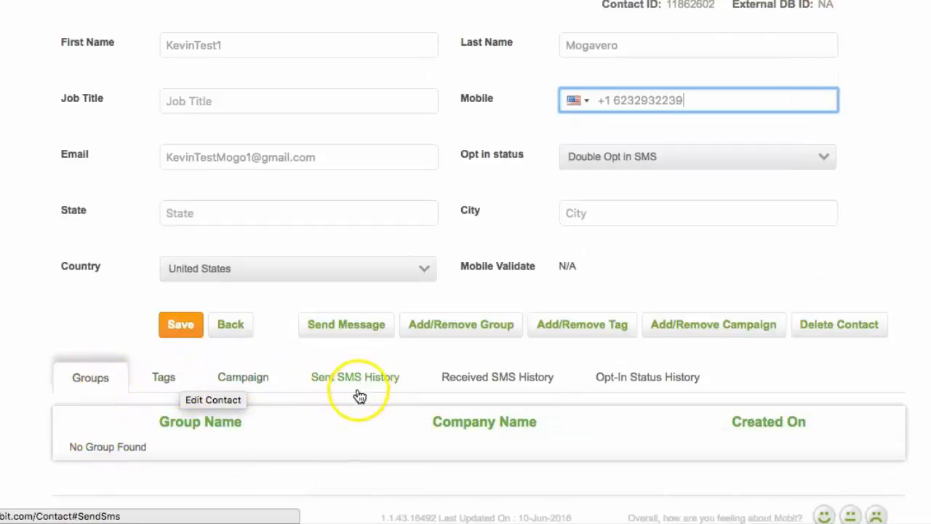
{"action": "scroll", "coordinate": [310, 370], "scroll_direction": "up", "scroll_amount": 4}
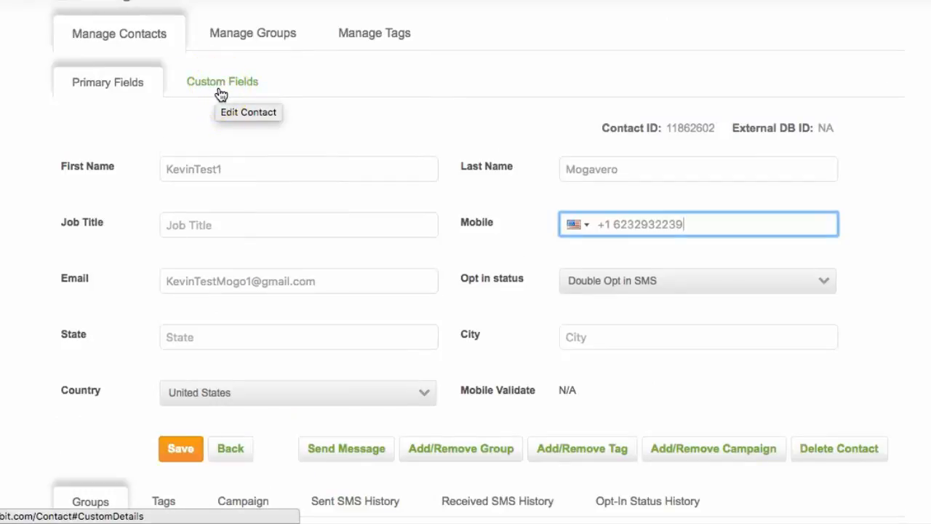
{"action": "left_click", "coordinate": [220, 94]}
{"action": "left_click", "coordinate": [184, 234]}
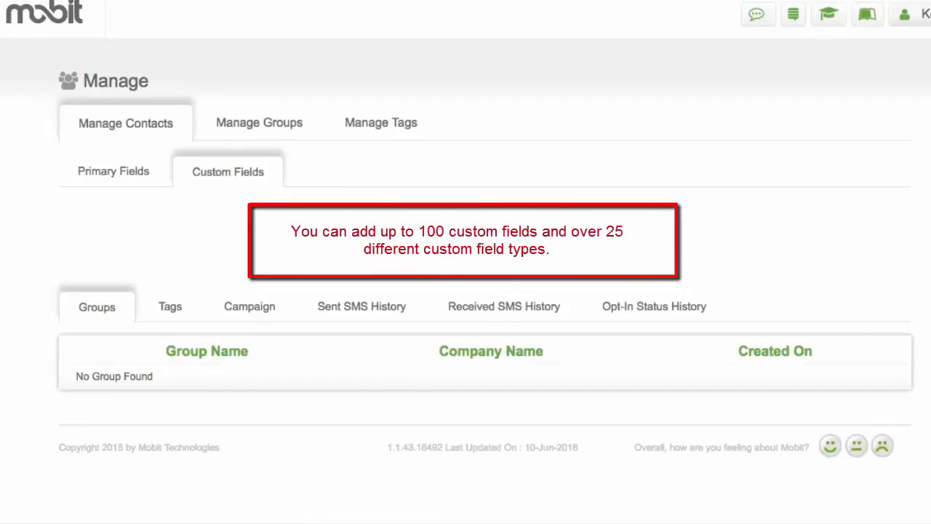
{"action": "left_click", "coordinate": [128, 176]}
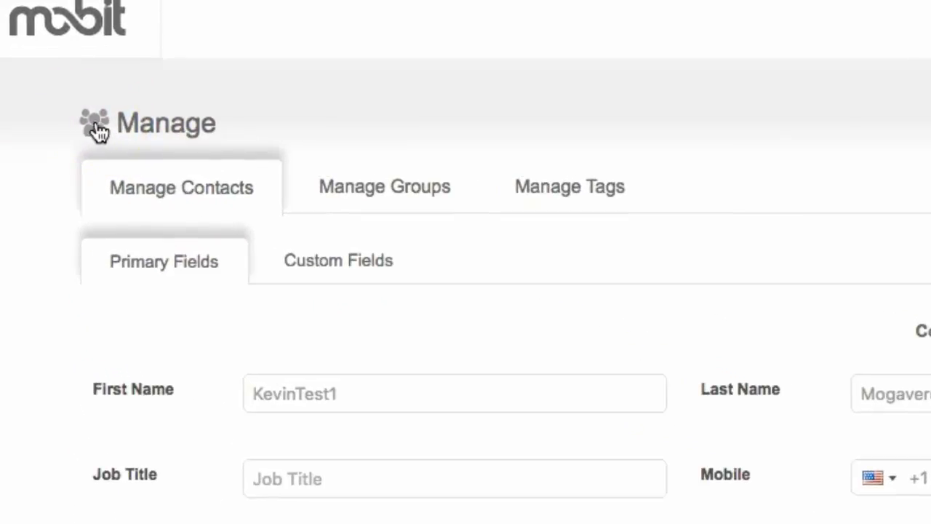
Return to the contact list, start a contact import and download the Mobit sample CSV file for importing.
{"action": "left_click", "coordinate": [99, 131]}
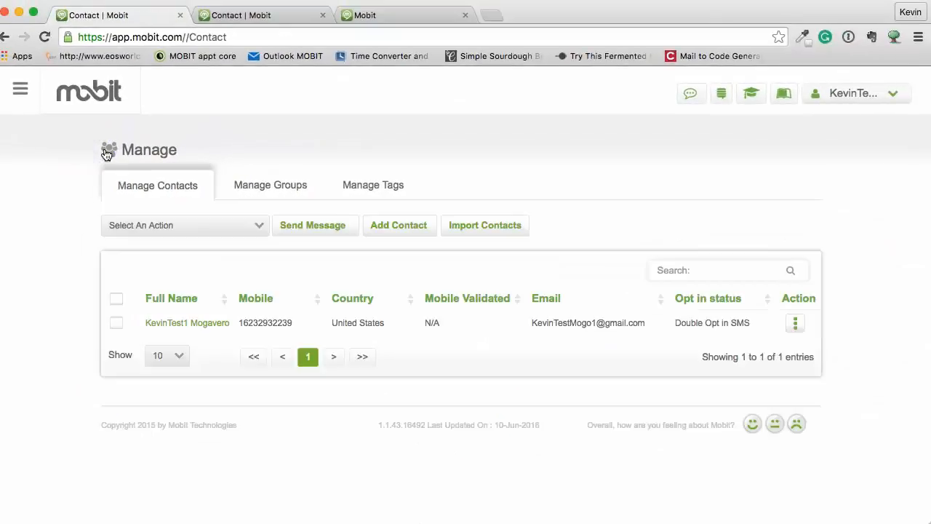
{"action": "left_click", "coordinate": [488, 230]}
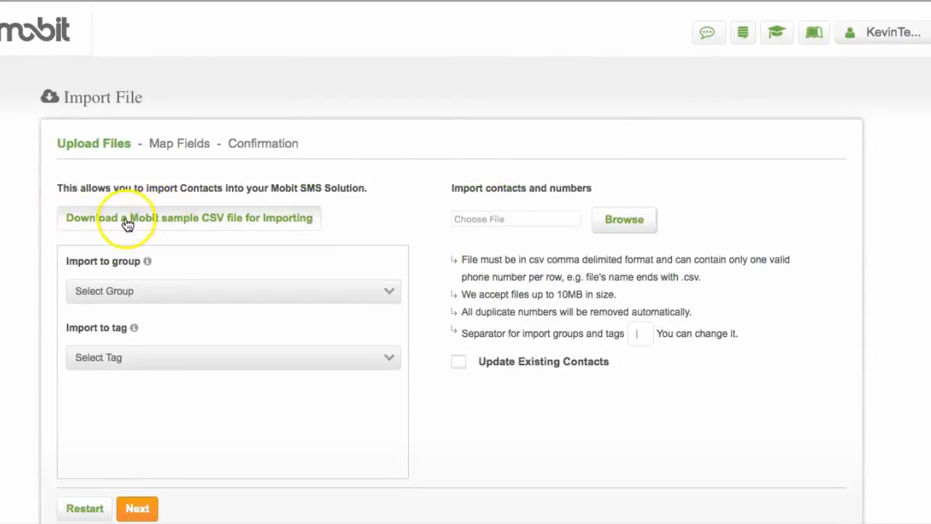
{"action": "left_click", "coordinate": [272, 224]}
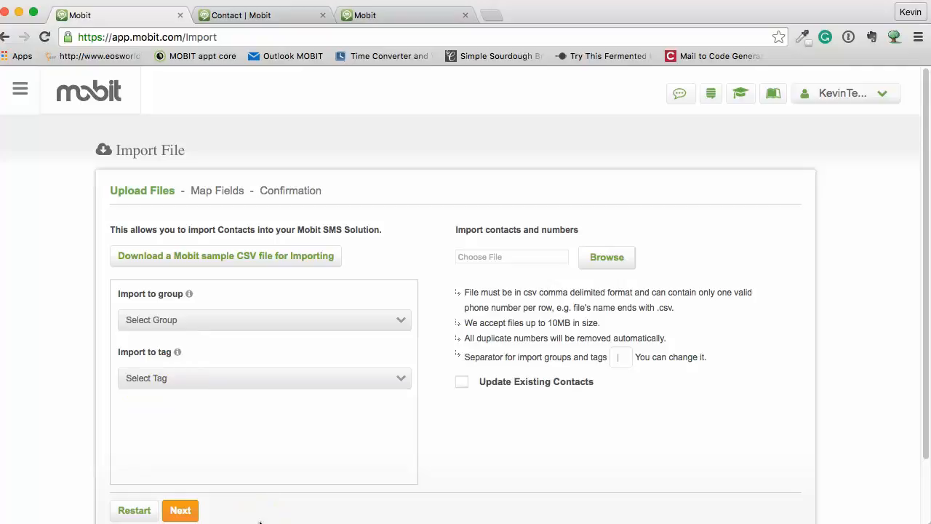
Set the import to add contacts to Sample Group A and Sample tag A.
{"action": "left_click", "coordinate": [265, 321]}
{"action": "left_click", "coordinate": [257, 371]}
{"action": "left_click", "coordinate": [256, 379]}
{"action": "left_click", "coordinate": [252, 432]}
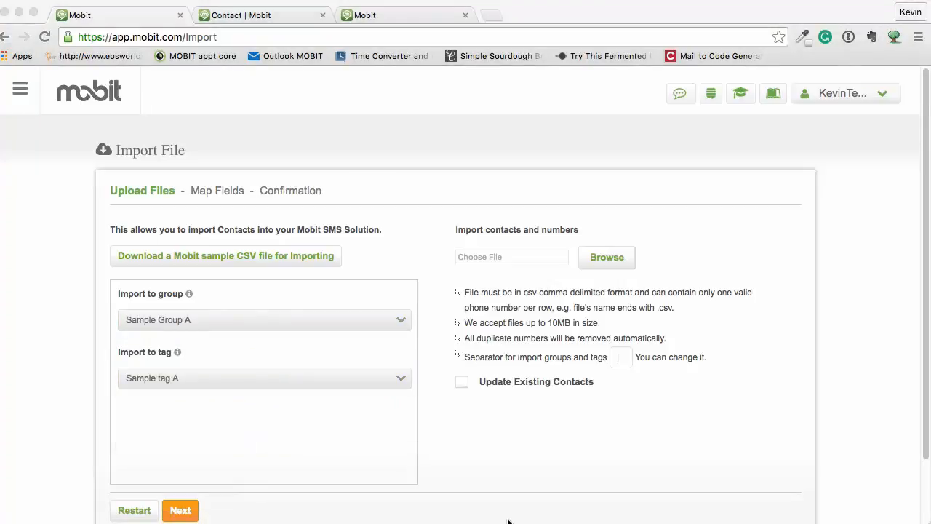
Choose the Import_Contact_Sample_Csv file from the Downloads folder as the contact file to import.
{"action": "left_click", "coordinate": [603, 258]}
{"action": "scroll", "coordinate": [410, 231], "scroll_direction": "down", "scroll_amount": 10}
{"action": "left_click", "coordinate": [409, 142]}
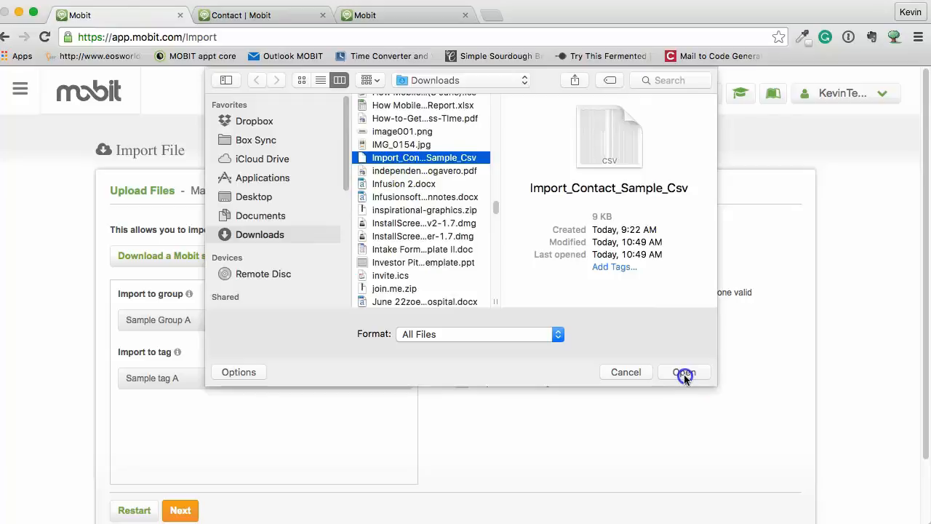
{"action": "left_click", "coordinate": [684, 373]}
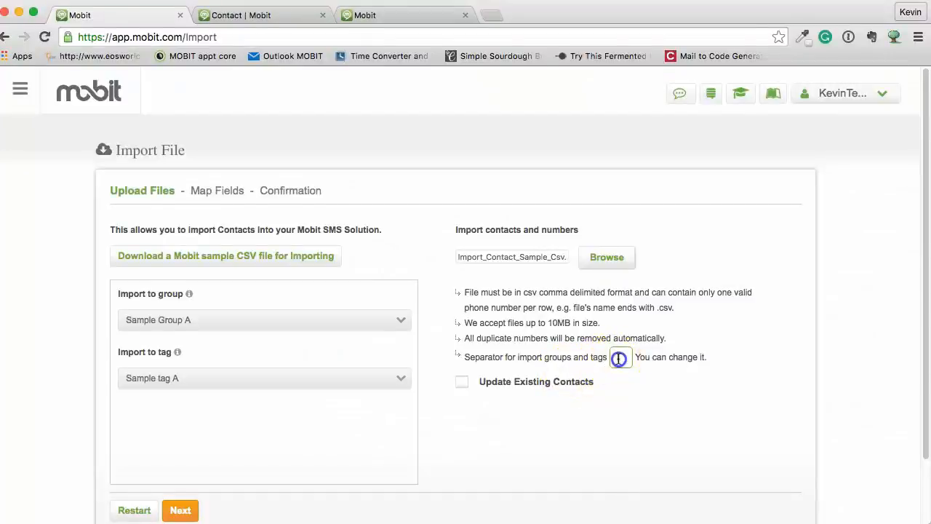
Set the separator for import groups and tags to a colon and continue to field mapping.
{"action": "left_click", "coordinate": [619, 358]}
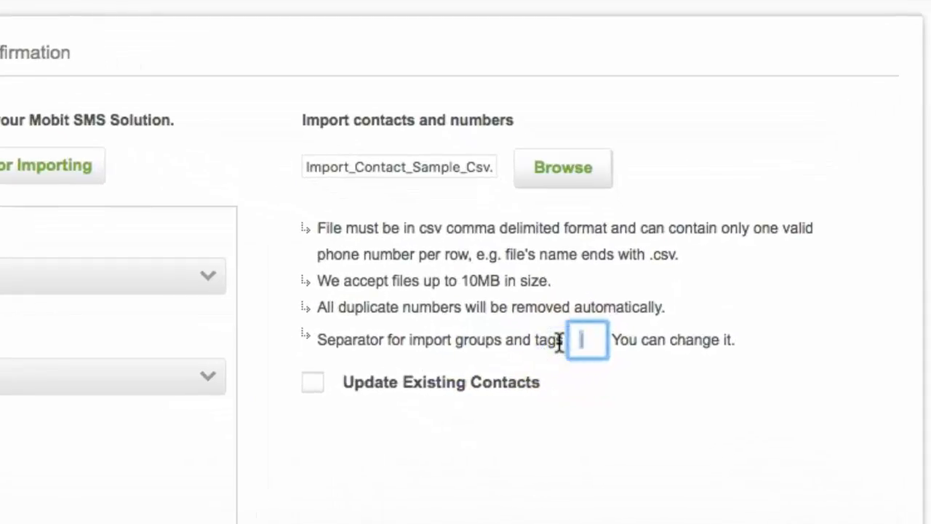
{"action": "left_click", "coordinate": [614, 395]}
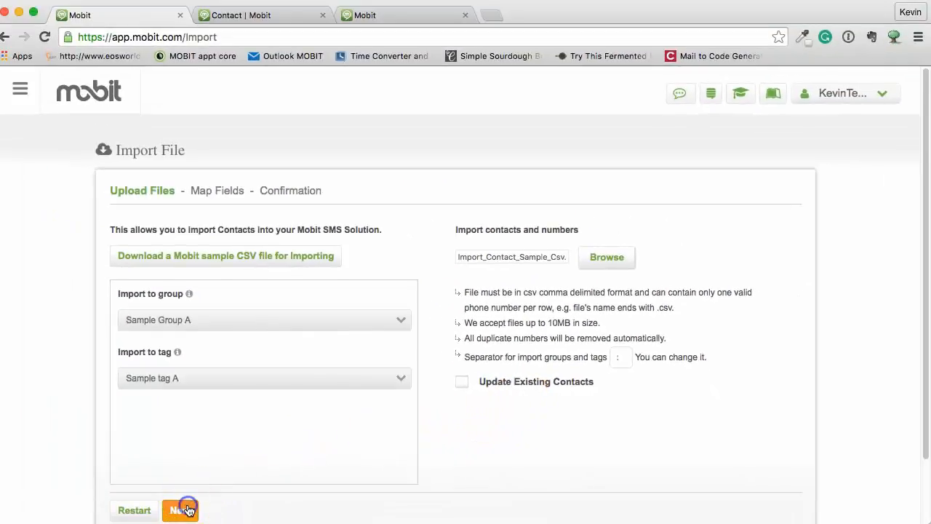
{"action": "left_click", "coordinate": [187, 510]}
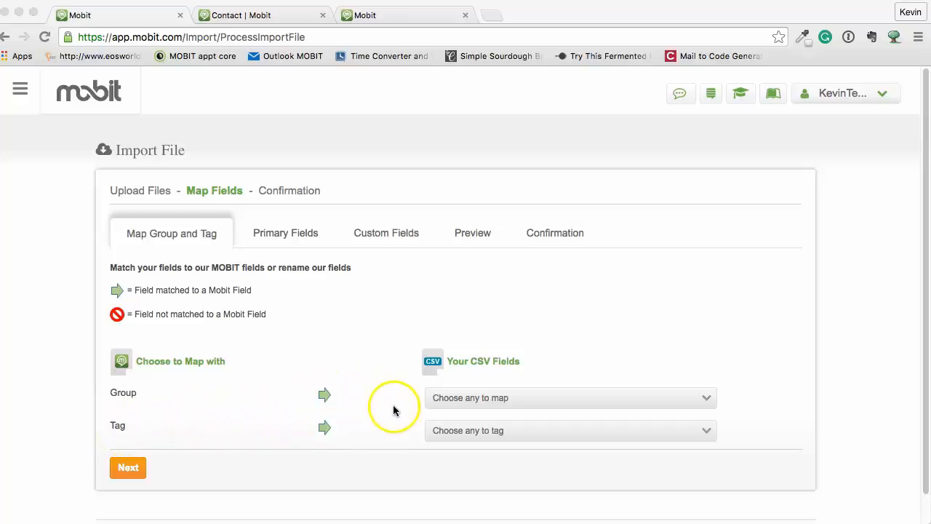
Map Group to the importgroups CSV field and Tag to importtags, and continue to the primary fields.
{"action": "left_click", "coordinate": [566, 402]}
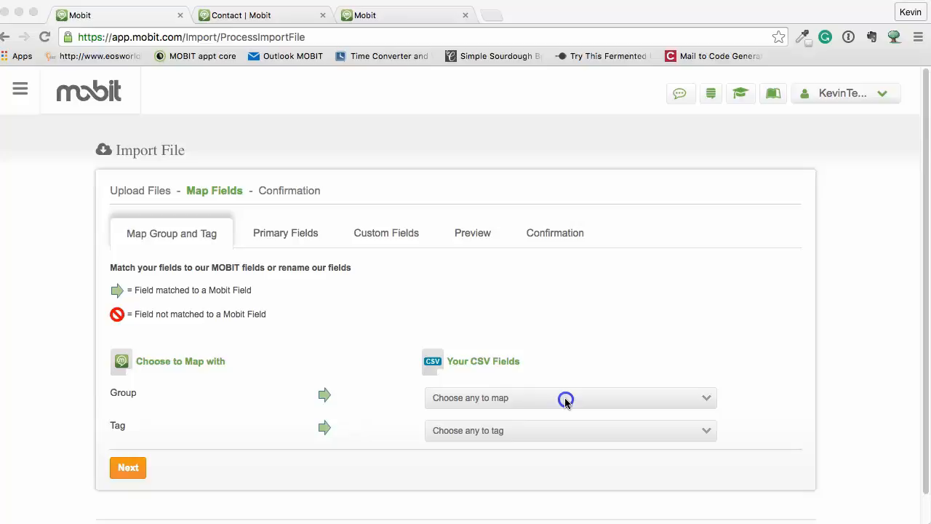
{"action": "left_click", "coordinate": [566, 402]}
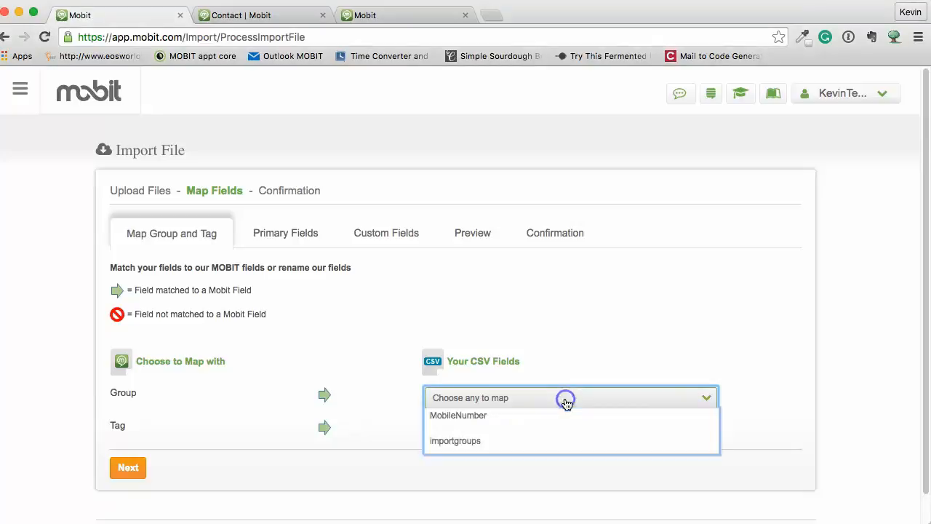
{"action": "left_click", "coordinate": [520, 446]}
{"action": "left_click", "coordinate": [523, 434]}
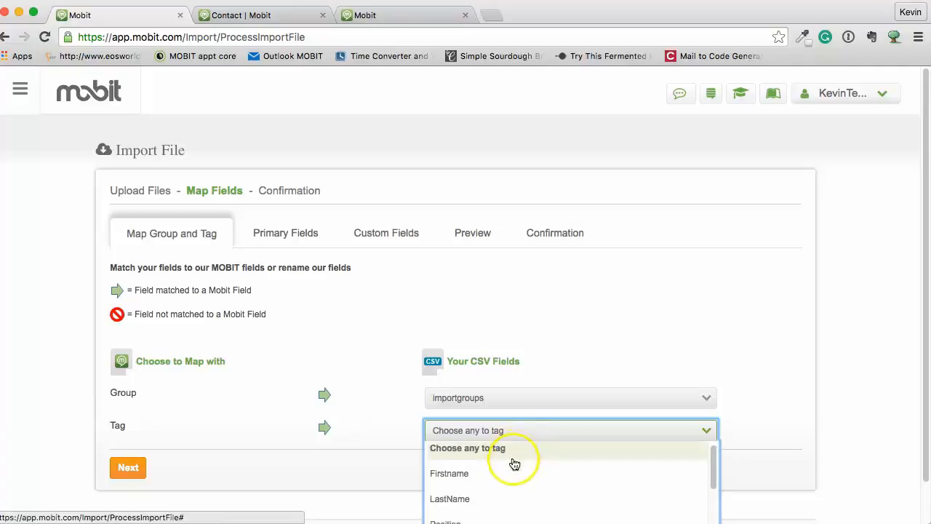
{"action": "scroll", "coordinate": [512, 465], "scroll_direction": "down", "scroll_amount": 5}
{"action": "scroll", "coordinate": [509, 480], "scroll_direction": "down", "scroll_amount": 2}
{"action": "left_click", "coordinate": [499, 499]}
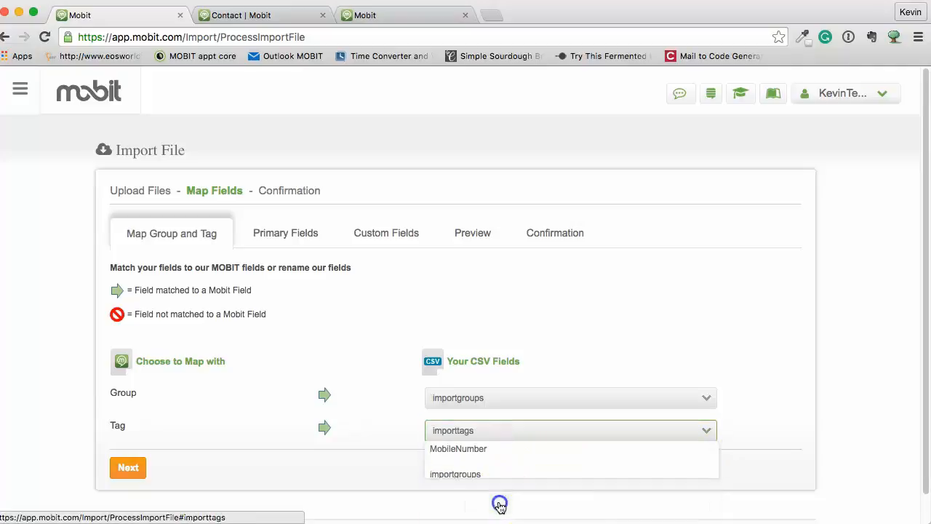
{"action": "left_click", "coordinate": [129, 468]}
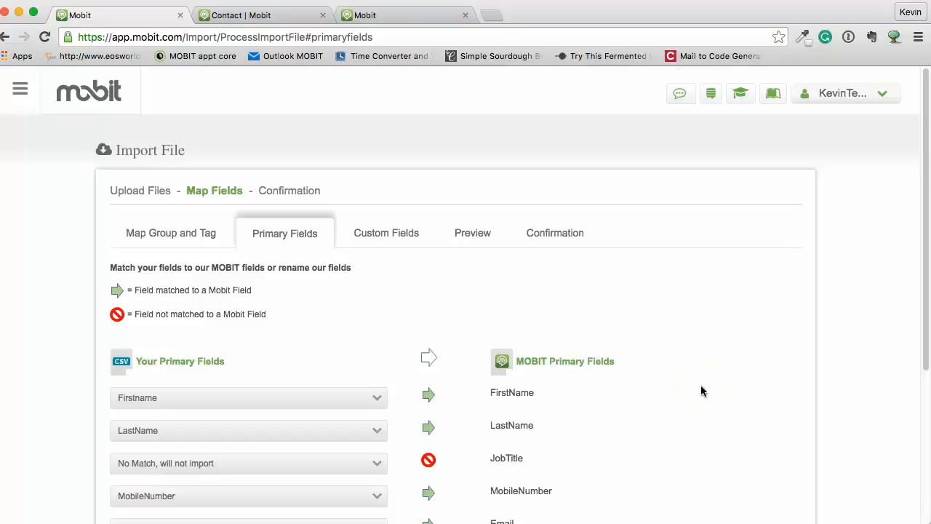
Match the Position CSV field to JobTitle, leave City unmatched, and continue to the custom fields.
{"action": "scroll", "coordinate": [702, 392], "scroll_direction": "down", "scroll_amount": 5}
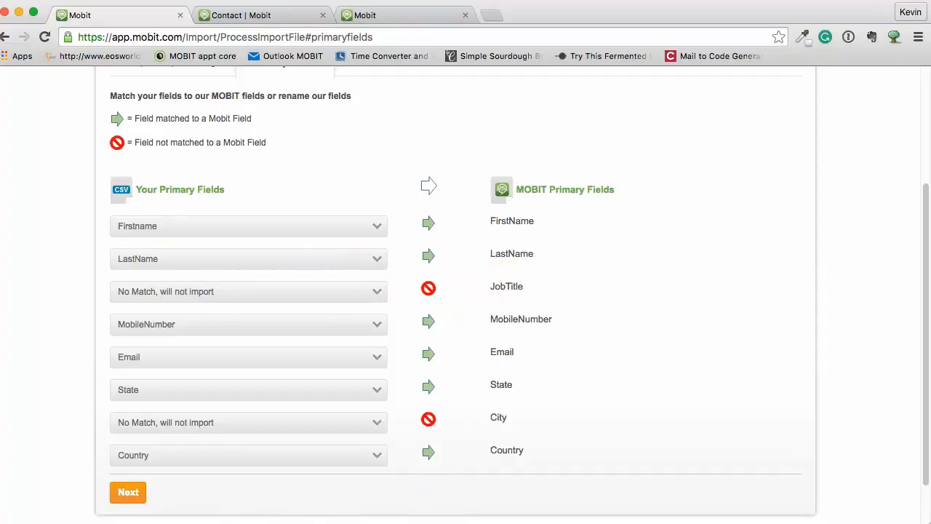
{"action": "key", "text": "super+Tab"}
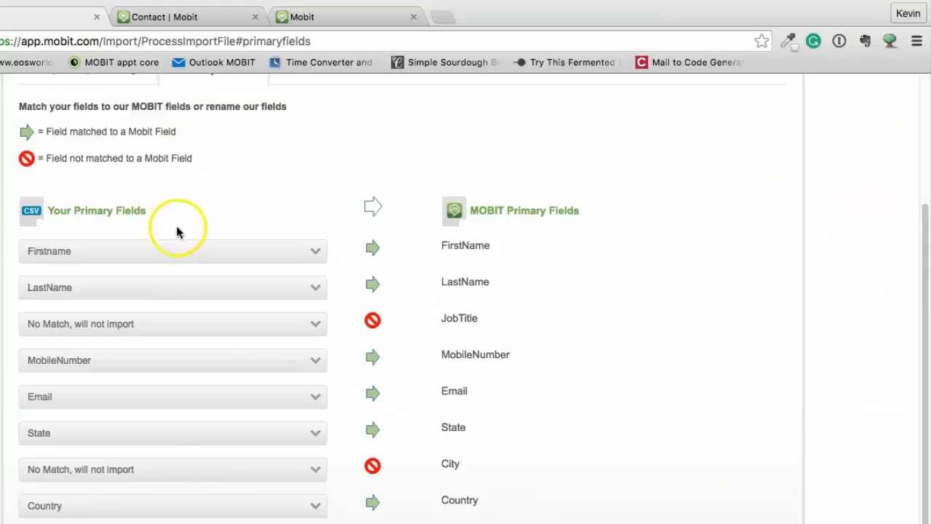
{"action": "left_click", "coordinate": [166, 334]}
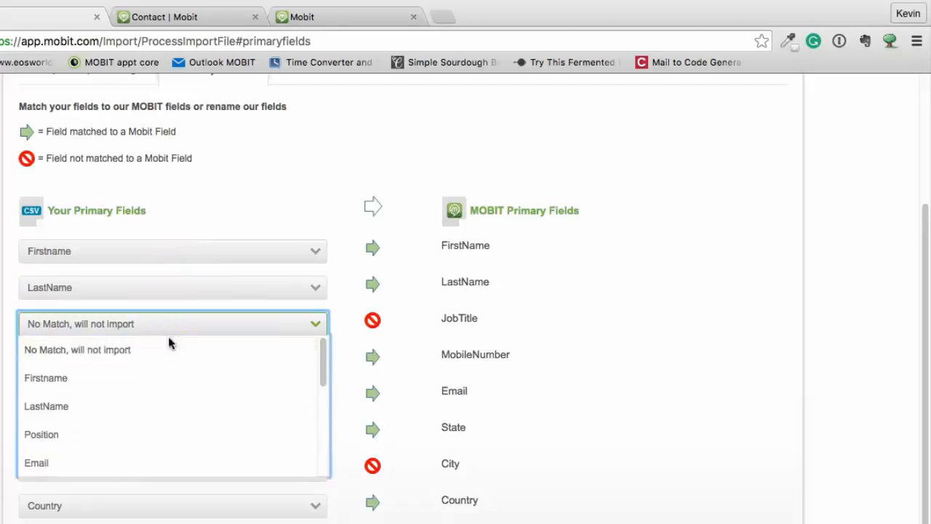
{"action": "left_click", "coordinate": [152, 434]}
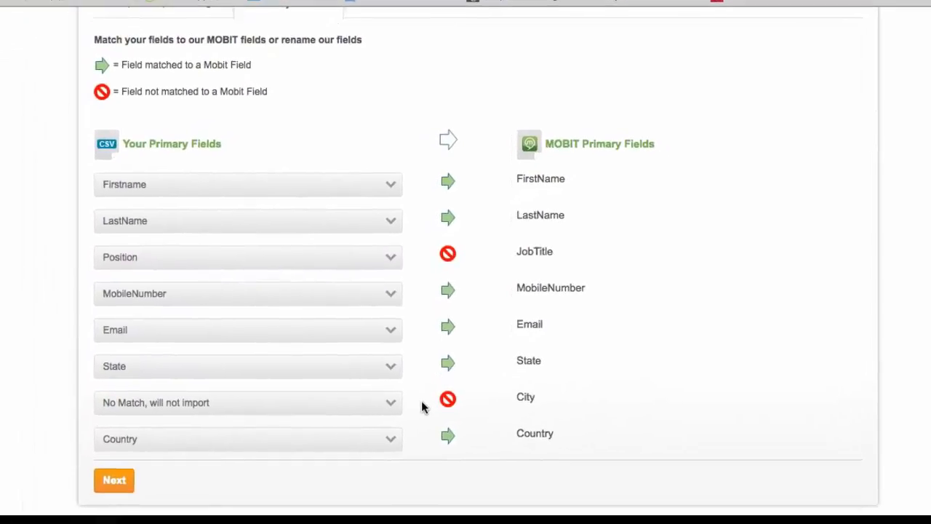
{"action": "left_click", "coordinate": [422, 410]}
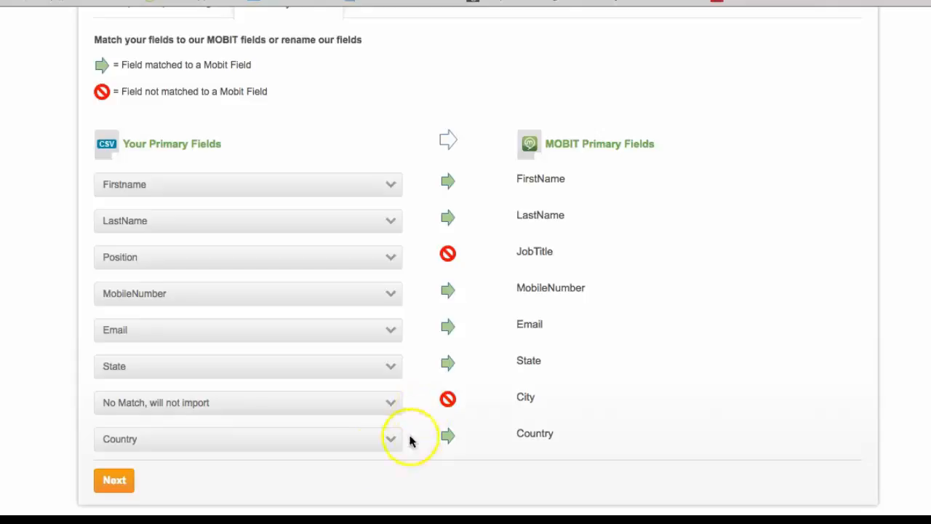
{"action": "left_click", "coordinate": [105, 481]}
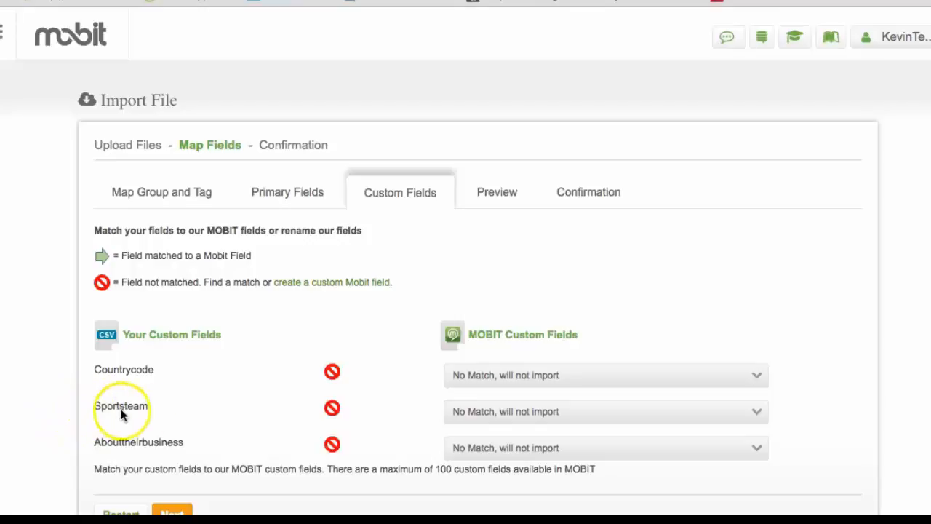
Create a new custom field named Sports Team with data type Text for the Sportsteam CSV field.
{"action": "left_click", "coordinate": [528, 411]}
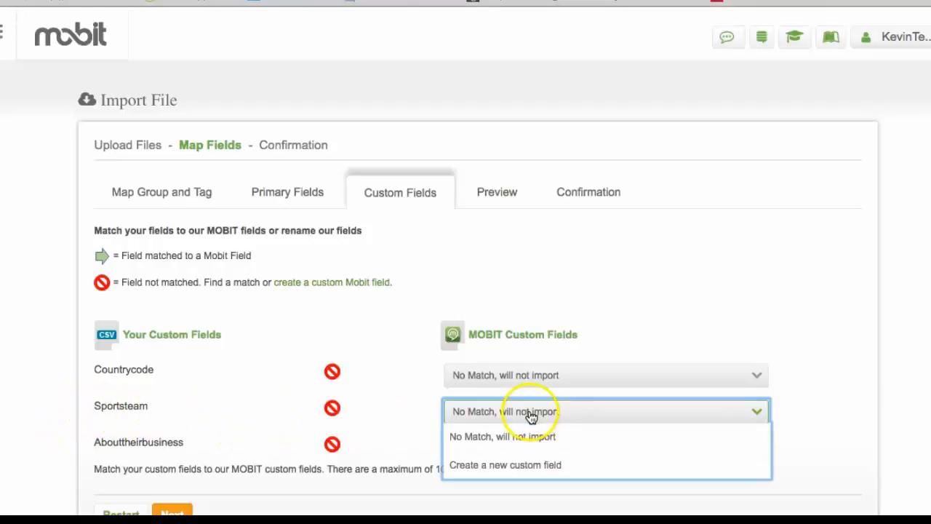
{"action": "left_click", "coordinate": [512, 475]}
{"action": "left_click", "coordinate": [389, 228]}
{"action": "type", "text": "Sports Team"}
{"action": "left_click", "coordinate": [429, 280]}
{"action": "scroll", "coordinate": [438, 341], "scroll_direction": "down", "scroll_amount": 3}
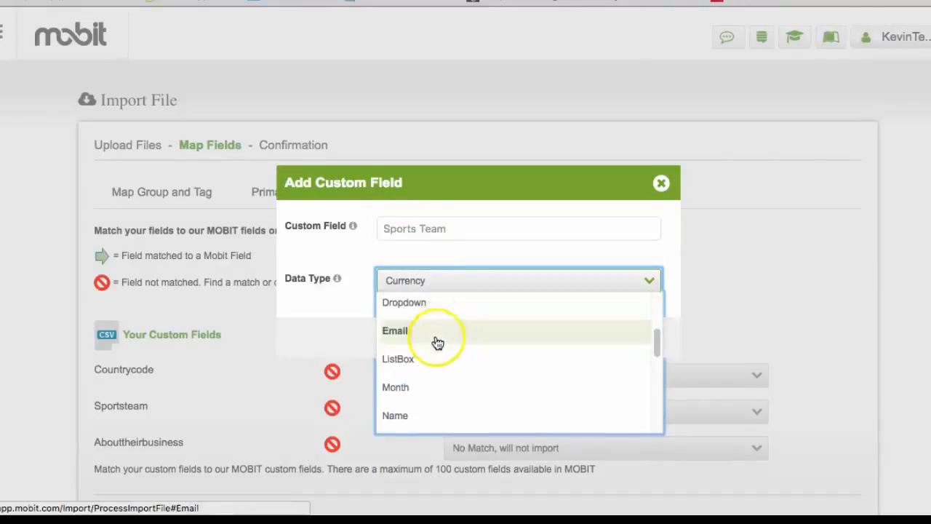
{"action": "scroll", "coordinate": [429, 350], "scroll_direction": "down", "scroll_amount": 5}
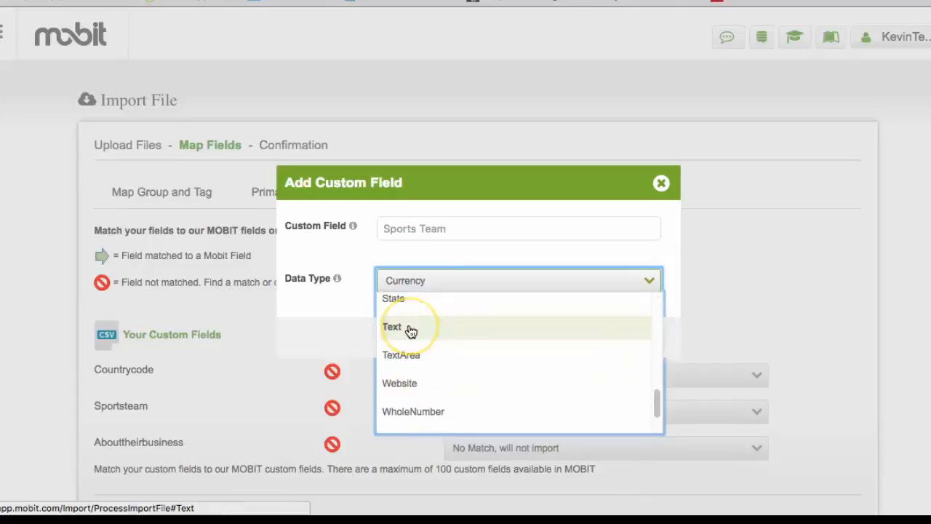
{"action": "left_click", "coordinate": [411, 328]}
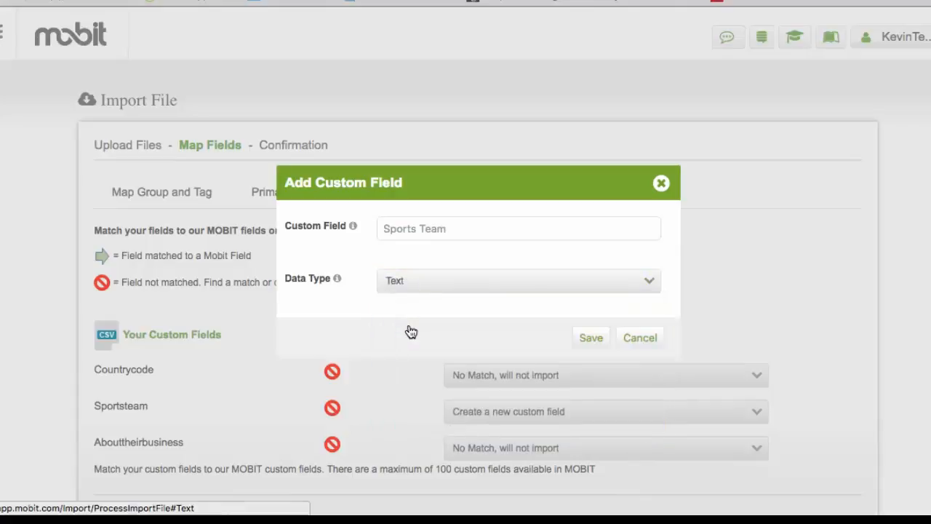
{"action": "left_click", "coordinate": [589, 339]}
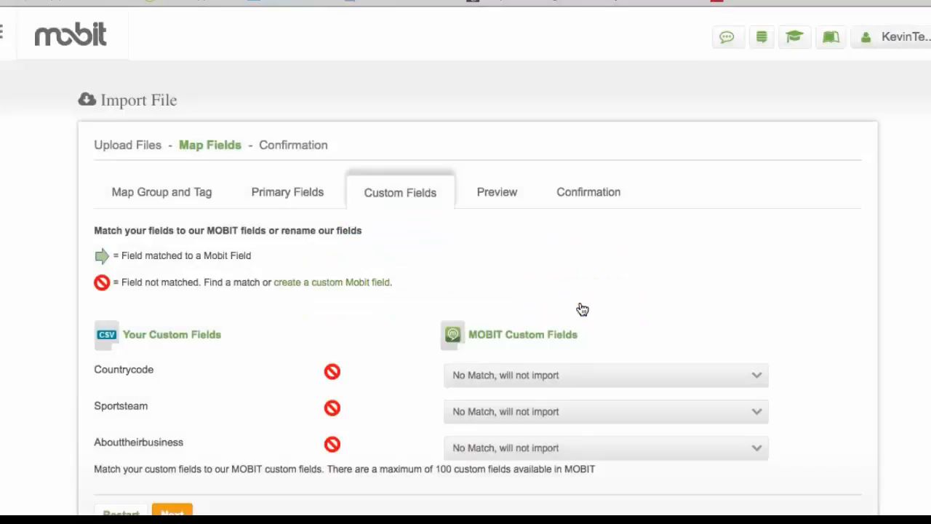
Create a new custom field named About their business for the Abouttheirbusiness CSV field, choosing its data type.
{"action": "left_click", "coordinate": [547, 448]}
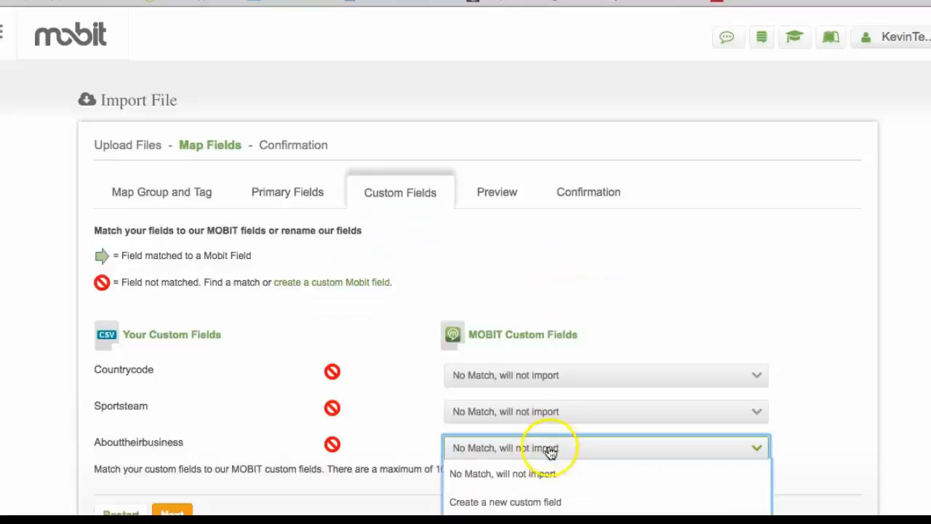
{"action": "left_click", "coordinate": [554, 500]}
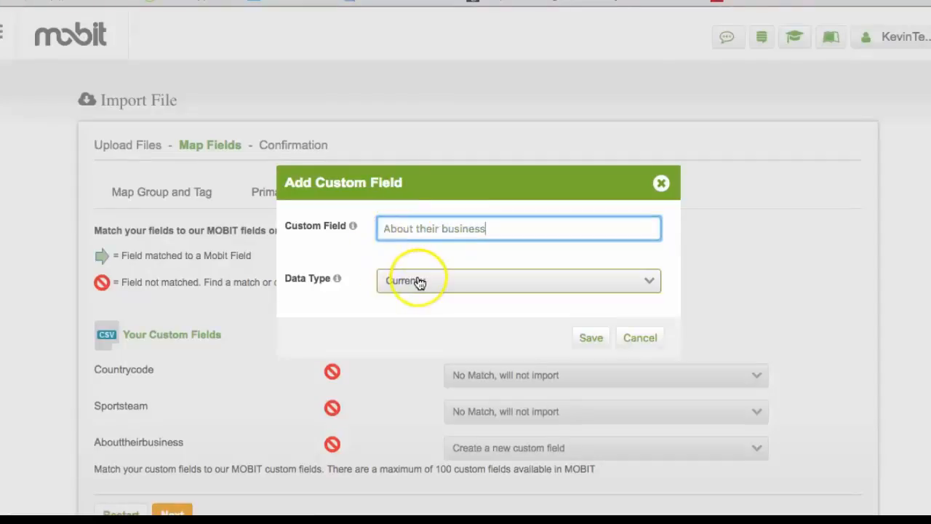
{"action": "left_click", "coordinate": [418, 281]}
{"action": "scroll", "coordinate": [446, 337], "scroll_direction": "down", "scroll_amount": 5}
{"action": "left_click", "coordinate": [447, 324]}
{"action": "left_click", "coordinate": [591, 340]}
{"action": "left_click", "coordinate": [586, 303]}
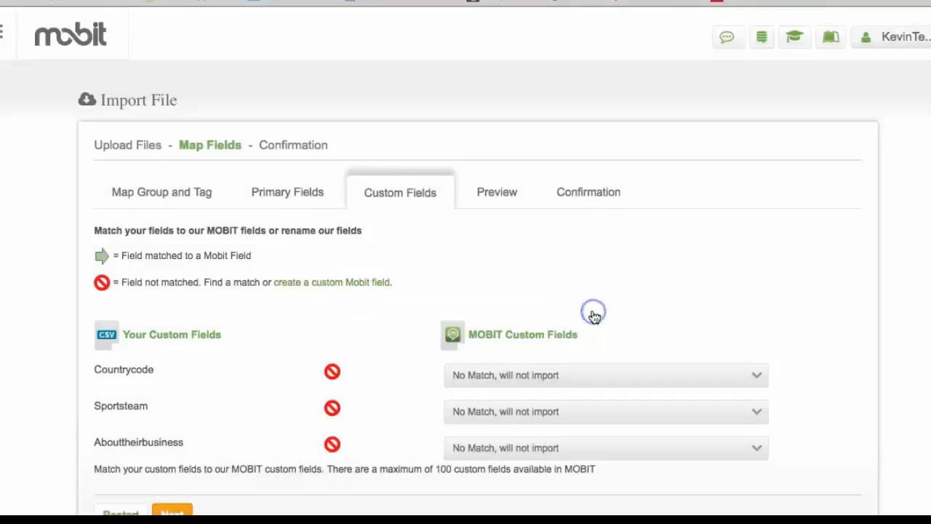
Continue to the import preview and check the mapped contact rows.
{"action": "scroll", "coordinate": [592, 312], "scroll_direction": "down", "scroll_amount": 1}
{"action": "left_click", "coordinate": [190, 496]}
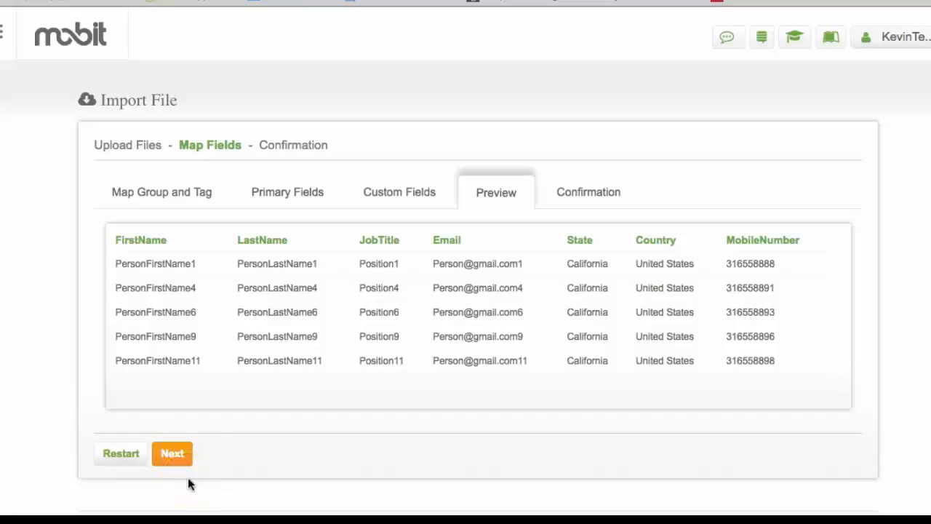
{"action": "left_click", "coordinate": [187, 258]}
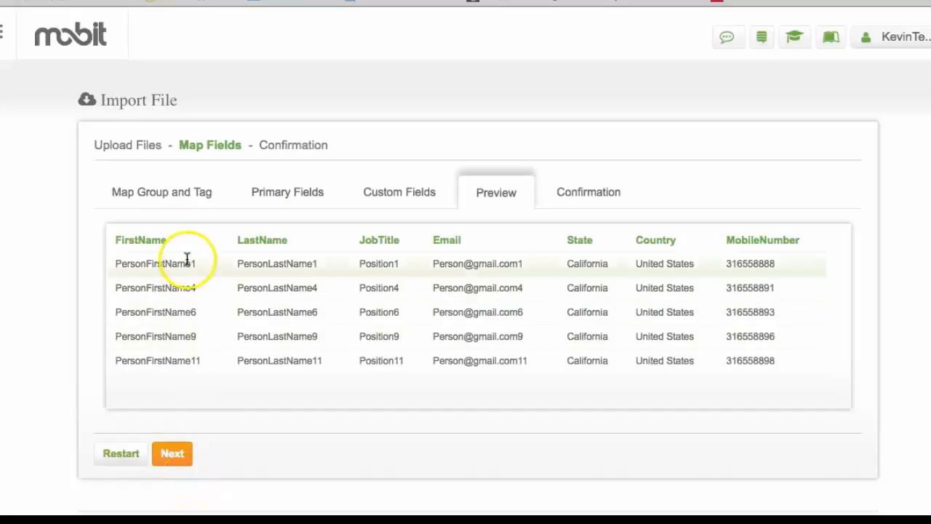
Proceed from the import preview to the confirmation and answer Yes to sending SMS marketing messages to this list.
{"action": "left_click", "coordinate": [176, 369]}
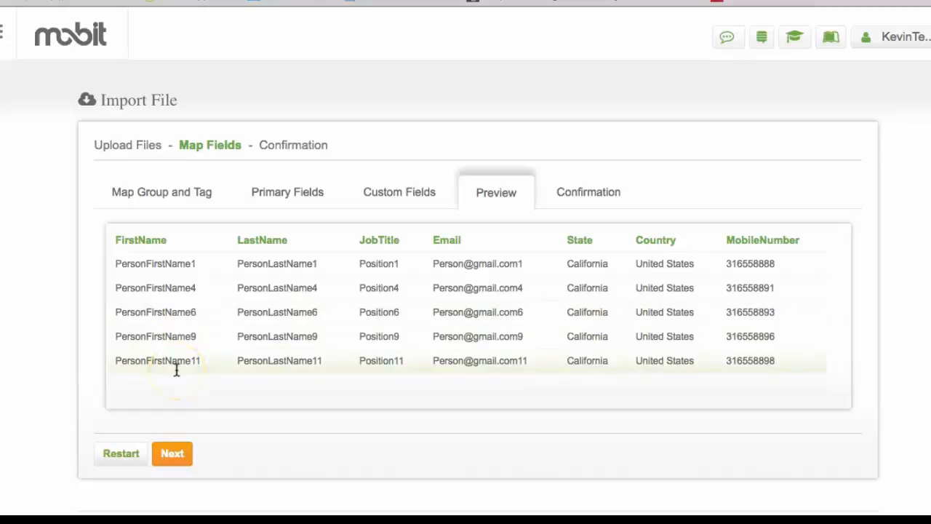
{"action": "left_click", "coordinate": [176, 452]}
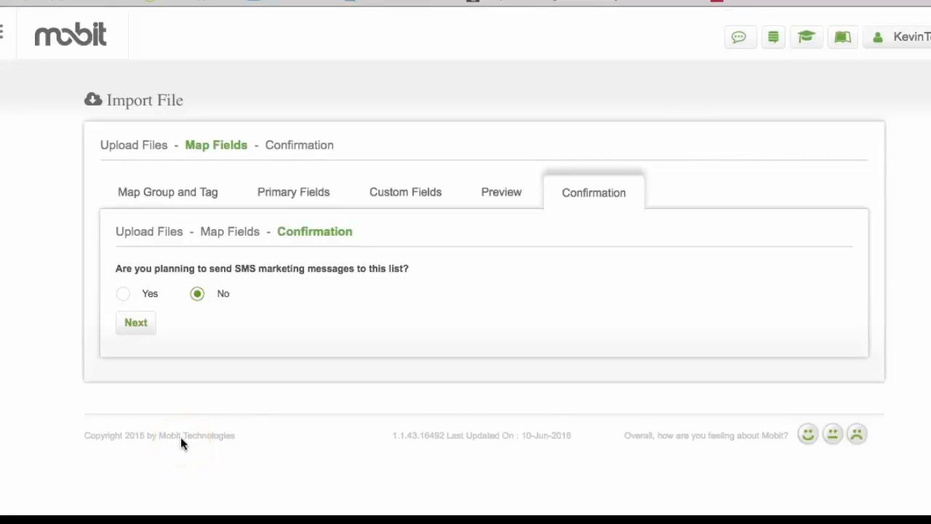
{"action": "left_click", "coordinate": [154, 331]}
{"action": "left_click", "coordinate": [140, 296]}
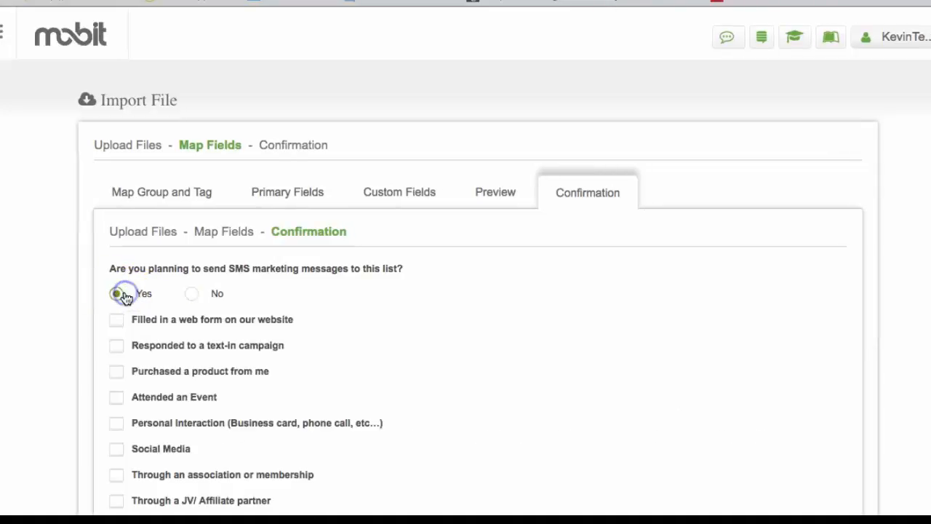
{"action": "scroll", "coordinate": [134, 219], "scroll_direction": "down", "scroll_amount": 3}
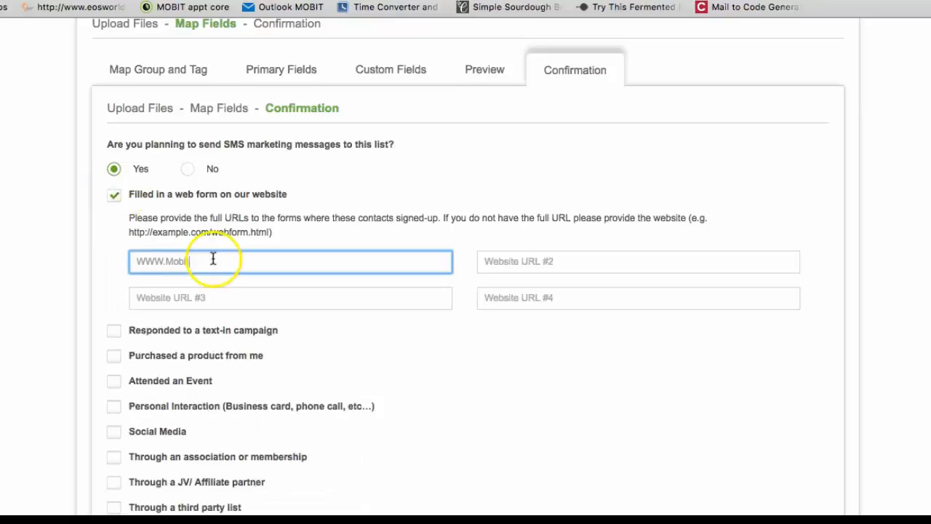
{"action": "type", "text": "it.com/sms"}
{"action": "scroll", "coordinate": [351, 407], "scroll_direction": "down", "scroll_amount": 5}
{"action": "left_click", "coordinate": [227, 413]}
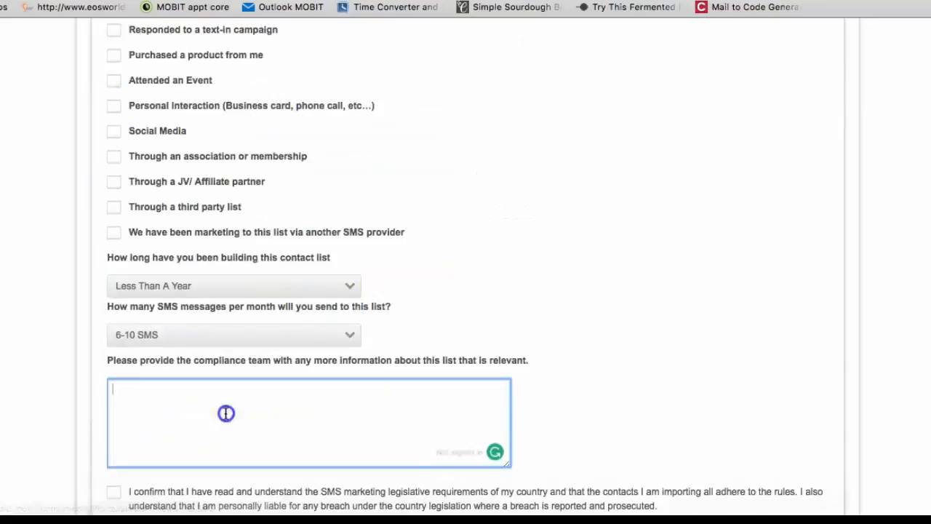
{"action": "type", "text": "This is a list of people who have confirmed that they "}
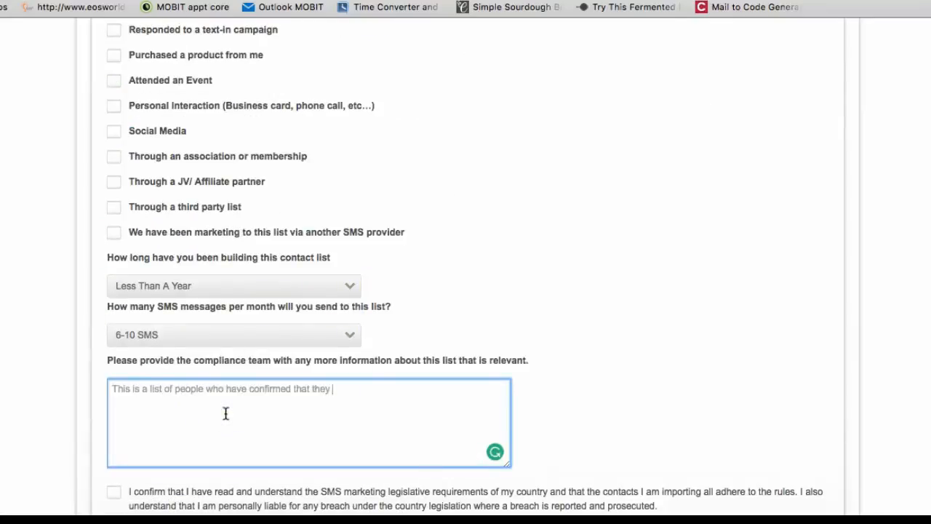
{"action": "type", "text": "want to receive text messages.  See our request page here. www.mobit.com/contactus"}
Accept both the SMS marketing legislation and the TCPA compliance statements, and submit the confirmation form.
{"action": "scroll", "coordinate": [56, 357], "scroll_direction": "down", "scroll_amount": 3}
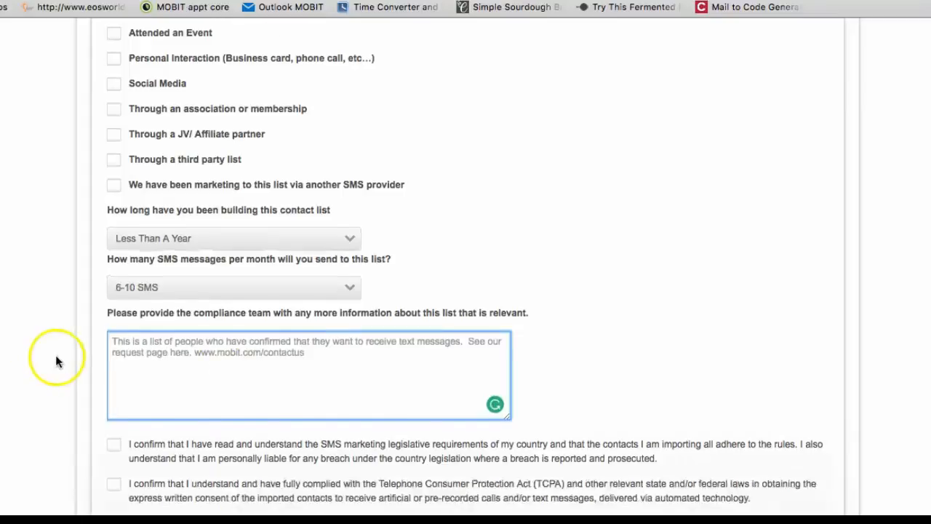
{"action": "left_click", "coordinate": [114, 332]}
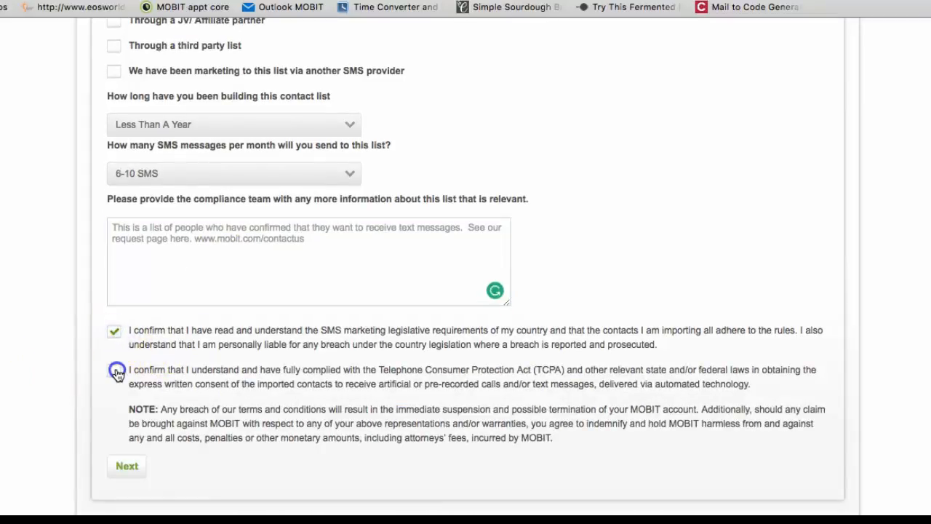
{"action": "left_click", "coordinate": [116, 372]}
{"action": "left_click", "coordinate": [134, 468]}
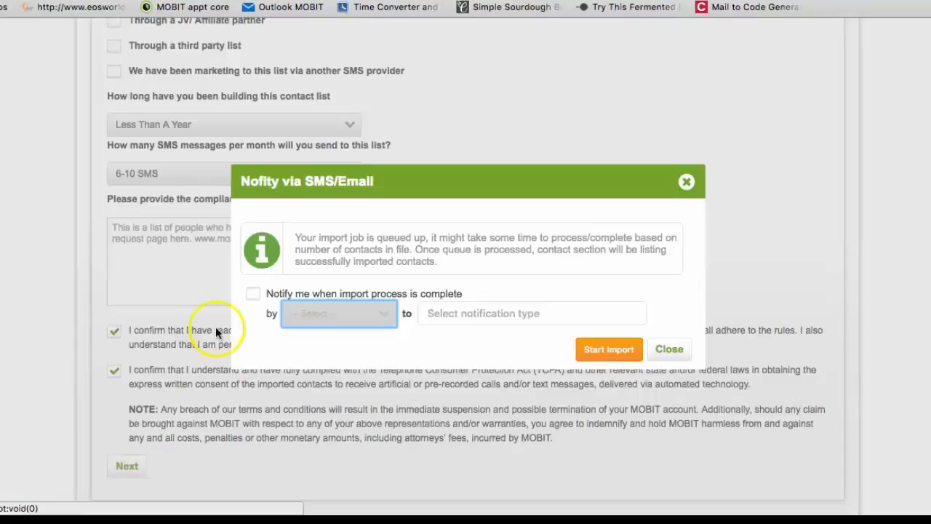
{"action": "left_click", "coordinate": [253, 293]}
{"action": "left_click", "coordinate": [317, 313]}
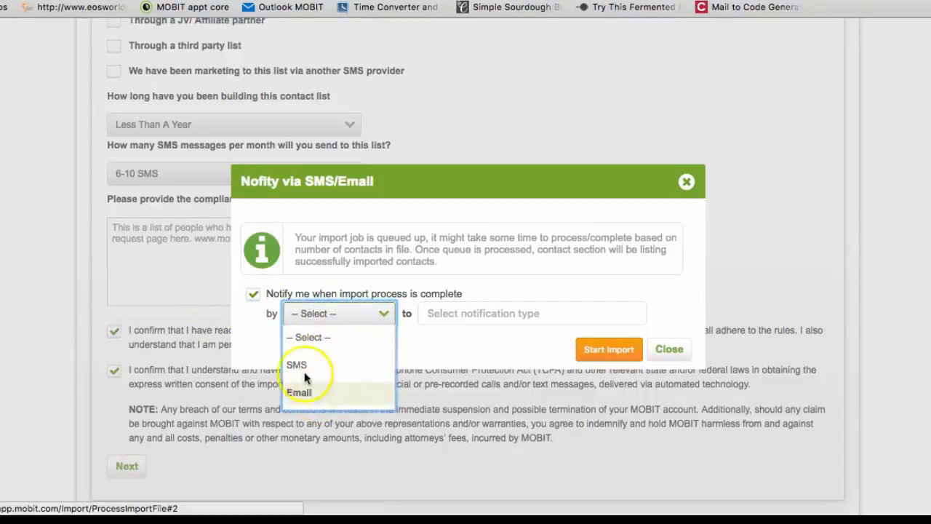
{"action": "left_click", "coordinate": [253, 294]}
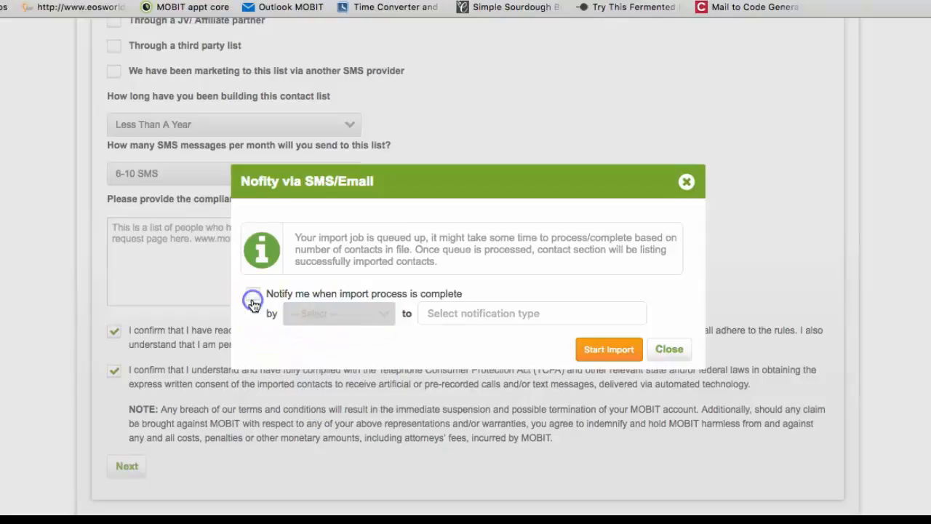
Start the contact import without a completion notification.
{"action": "left_click", "coordinate": [604, 349]}
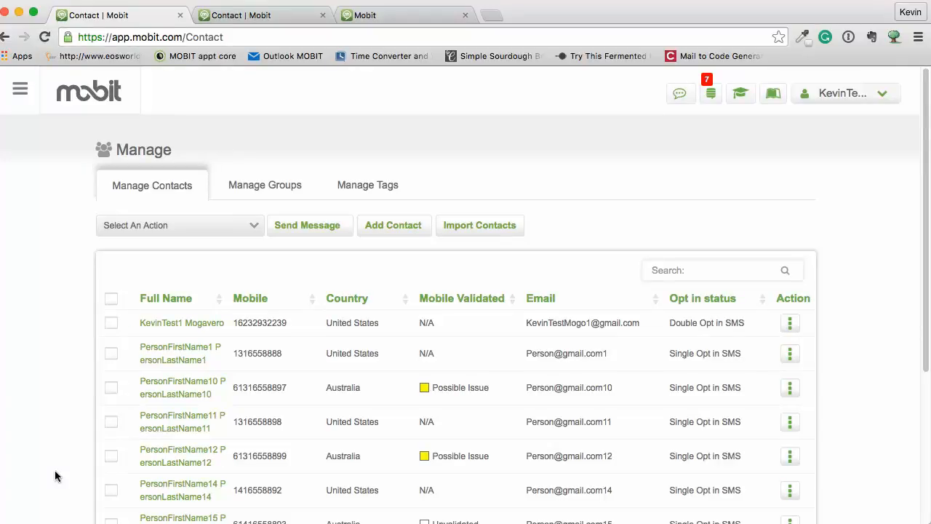
Open the first imported sample contact and check its primary fields and the About their business and Sports Team custom fields.
{"action": "left_click", "coordinate": [164, 354]}
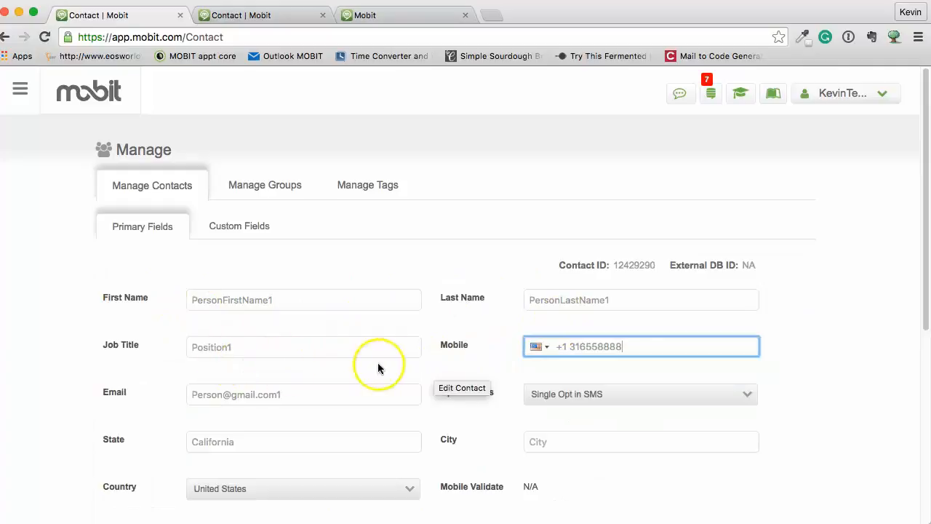
{"action": "scroll", "coordinate": [478, 400], "scroll_direction": "down", "scroll_amount": 3}
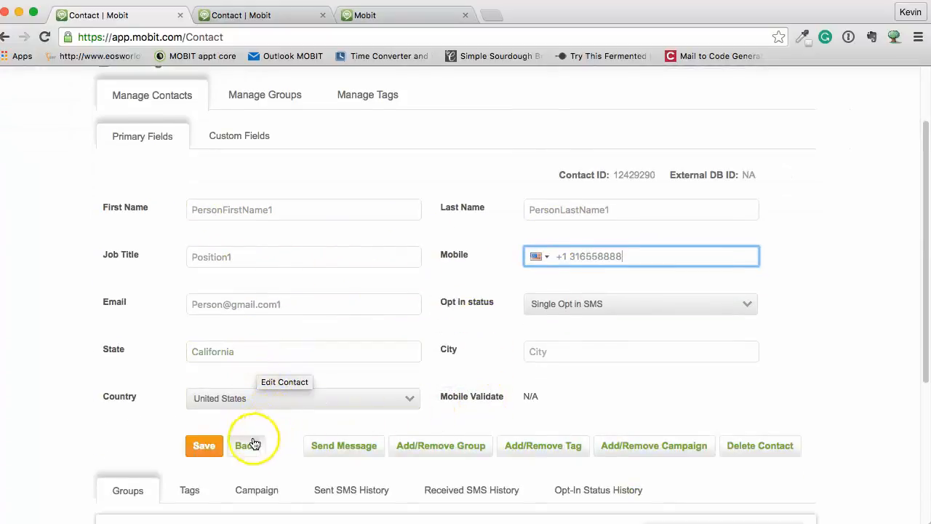
{"action": "left_click", "coordinate": [240, 141]}
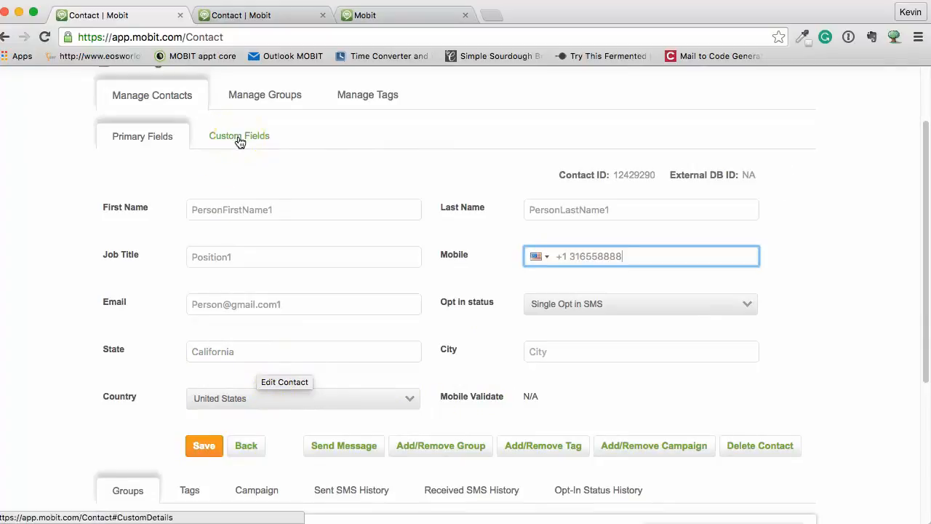
{"action": "left_click", "coordinate": [279, 187]}
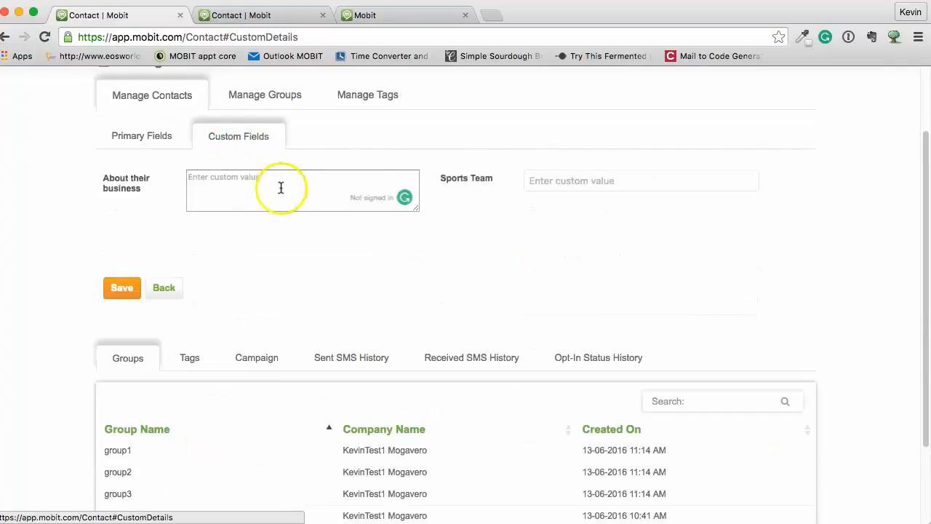
{"action": "left_click", "coordinate": [556, 189]}
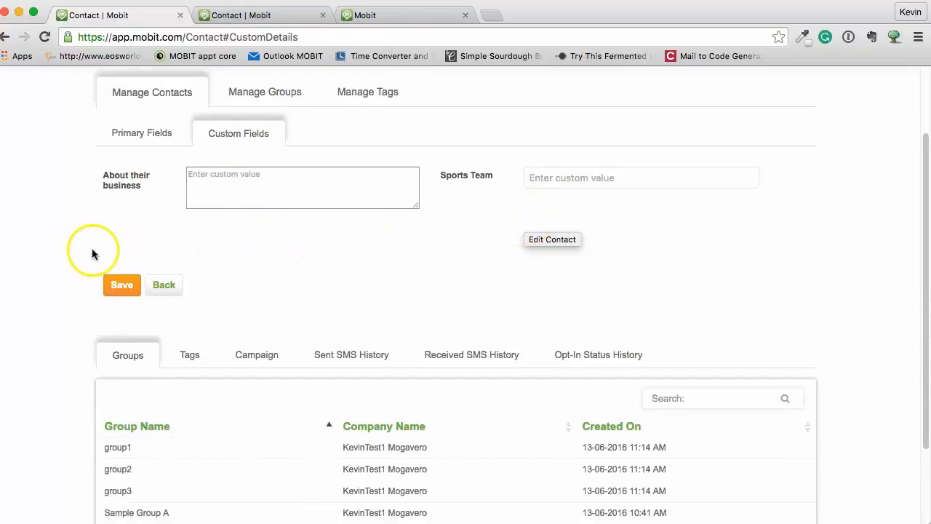
Check which groups and tags are assigned to the imported contact.
{"action": "scroll", "coordinate": [91, 252], "scroll_direction": "down", "scroll_amount": 3}
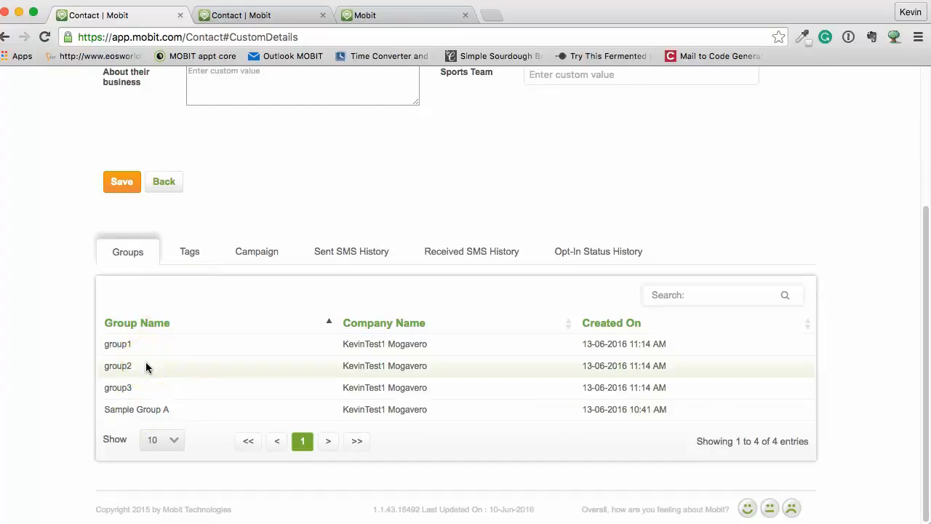
{"action": "left_click", "coordinate": [147, 391]}
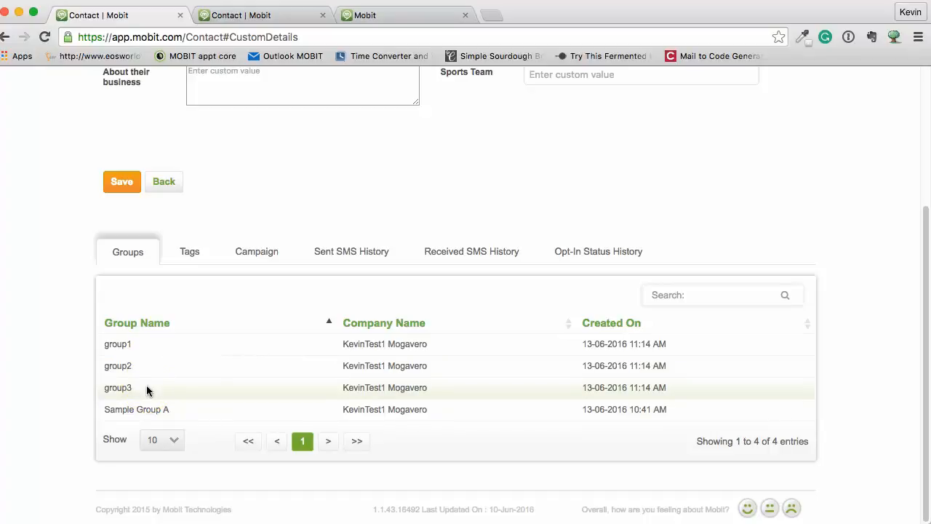
{"action": "left_click", "coordinate": [191, 251]}
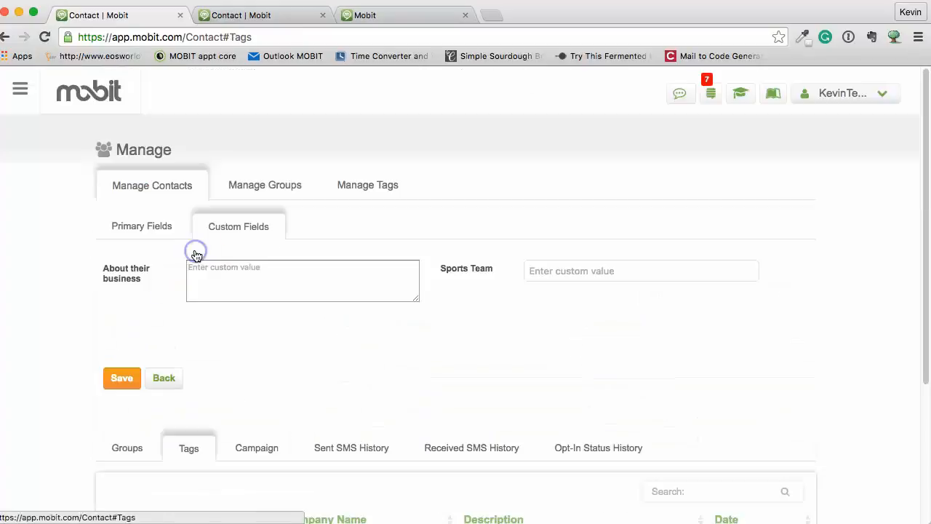
{"action": "scroll", "coordinate": [192, 258], "scroll_direction": "down", "scroll_amount": 5}
{"action": "left_click", "coordinate": [154, 387]}
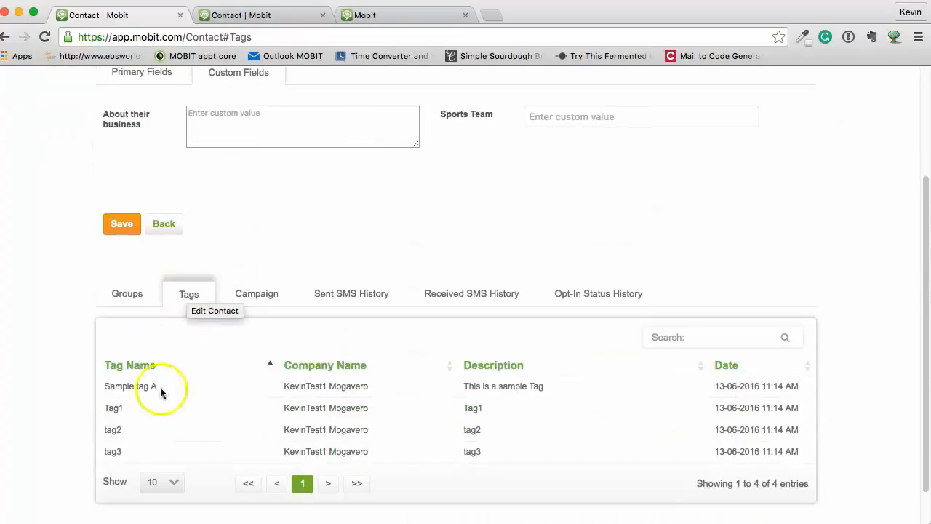